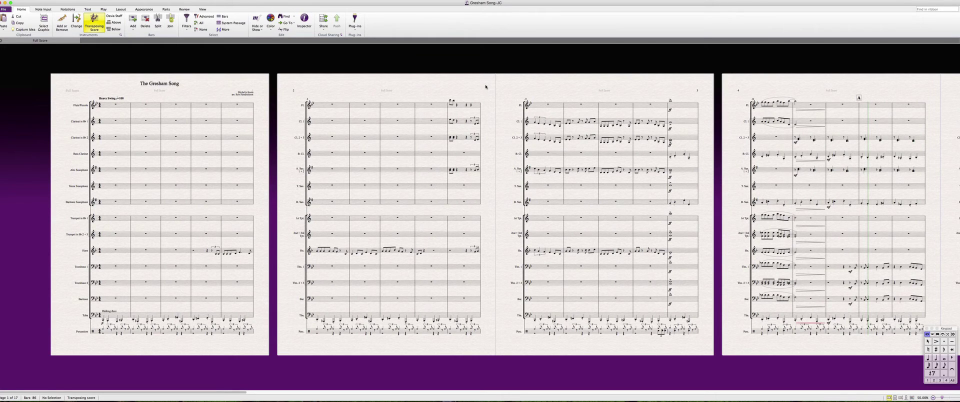
Step: Browse the Common Instruments list in the Instruments dialog and close it unchanged
{"action": "left_click_drag", "start_coordinate": [484, 87], "coordinate": [466, 86]}
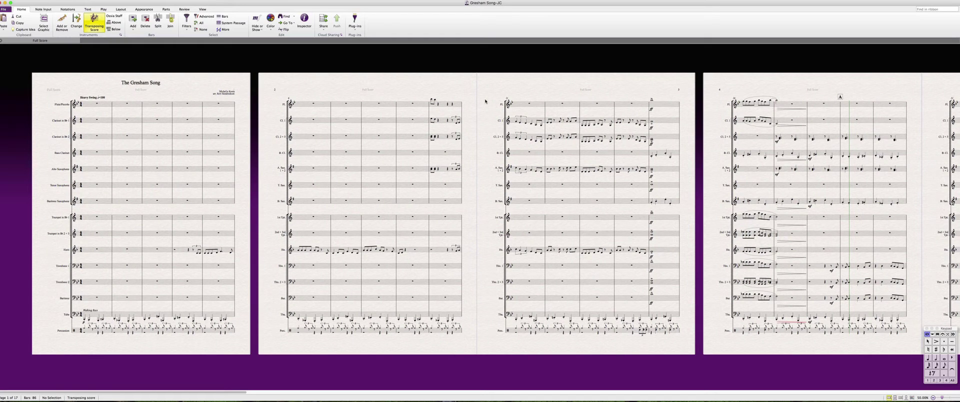
{"action": "key", "text": "i"}
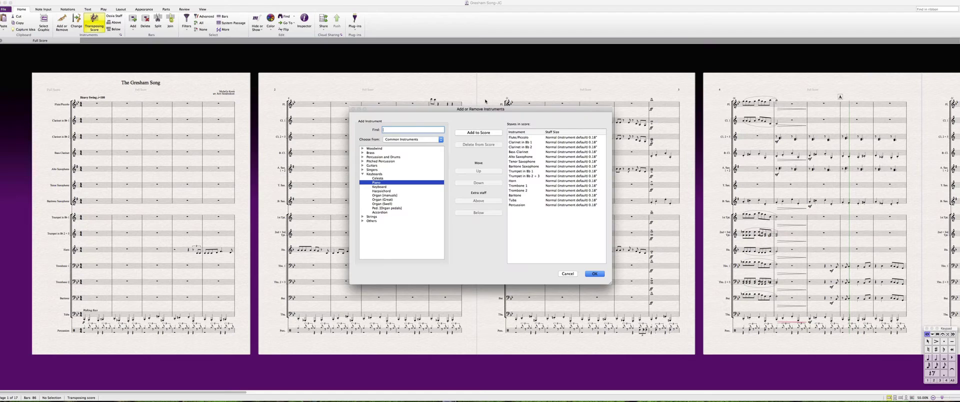
{"action": "left_click", "coordinate": [418, 140]}
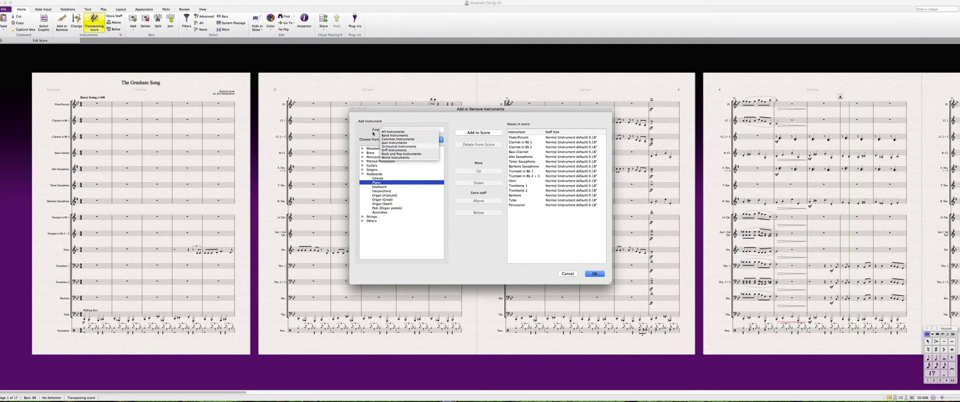
{"action": "left_click", "coordinate": [402, 139]}
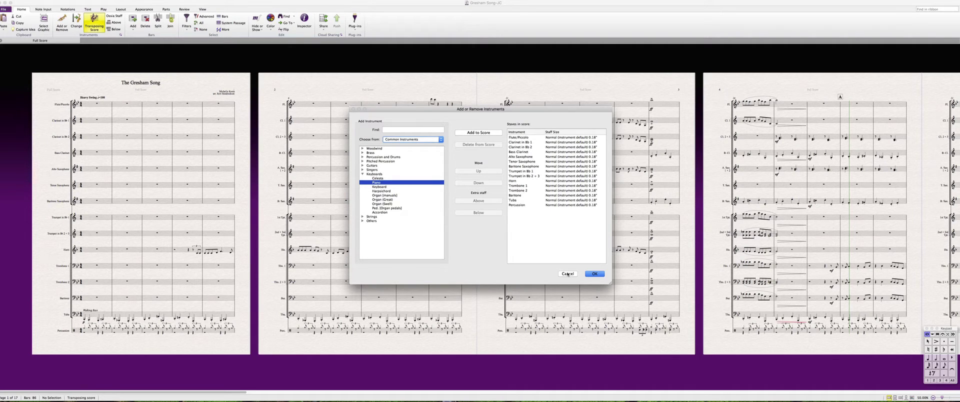
{"action": "left_click", "coordinate": [567, 274]}
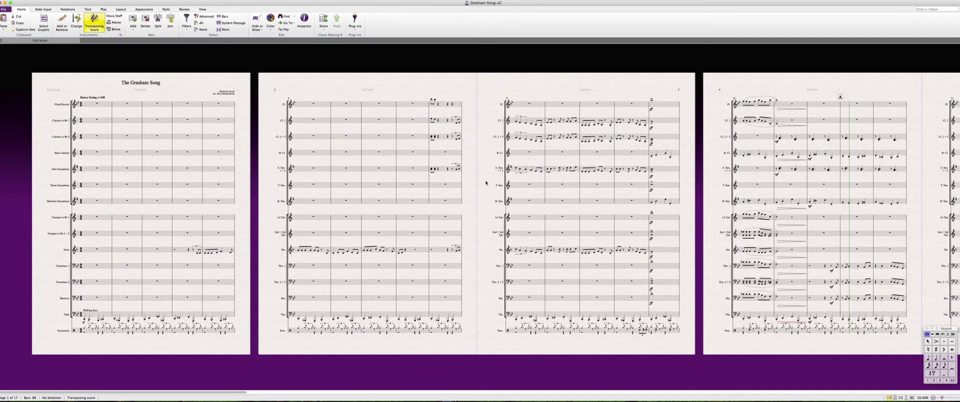
{"action": "left_click_drag", "start_coordinate": [475, 158], "coordinate": [462, 161]}
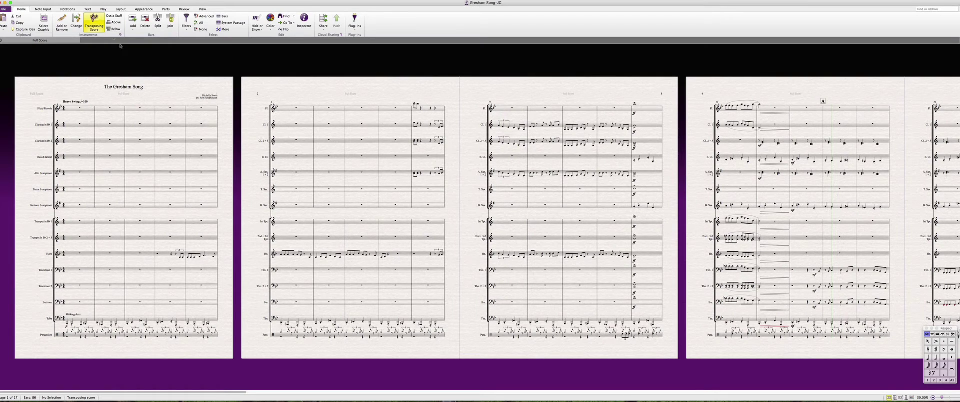
Step: Launch Install Plug-ins from the File menu's Plug-ins options
{"action": "left_click", "coordinate": [3, 9]}
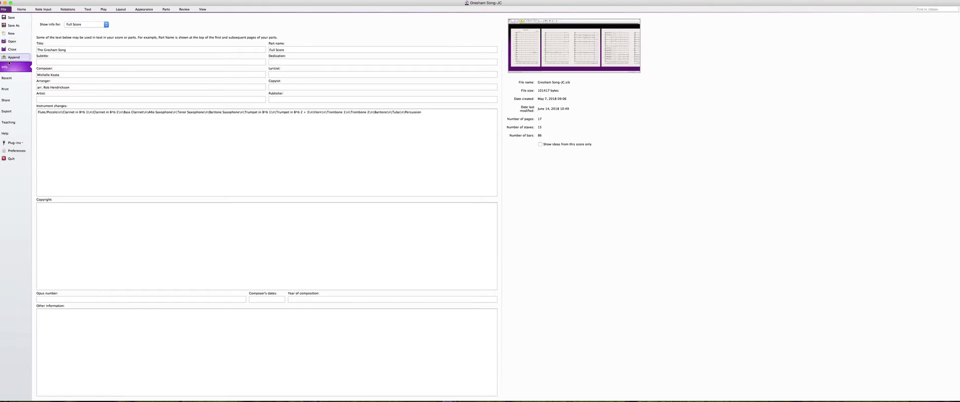
{"action": "left_click", "coordinate": [14, 143]}
{"action": "left_click", "coordinate": [13, 150]}
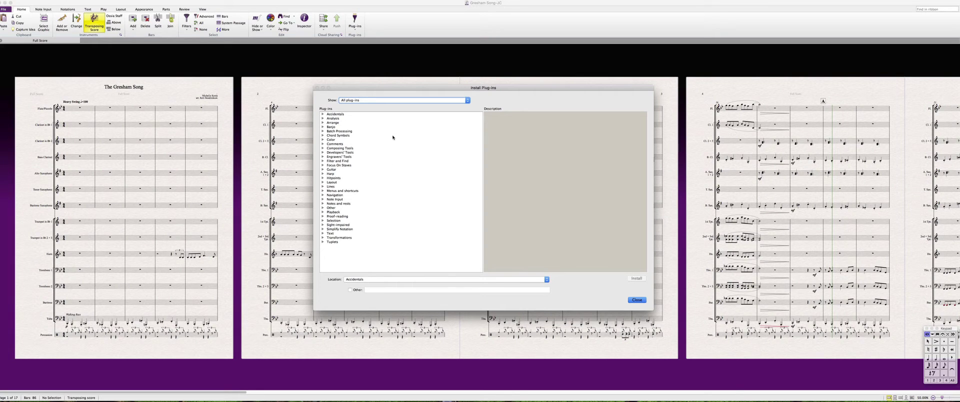
Step: Expand Accidentals, read about its three plug-ins, then collapse it again
{"action": "left_click", "coordinate": [322, 115]}
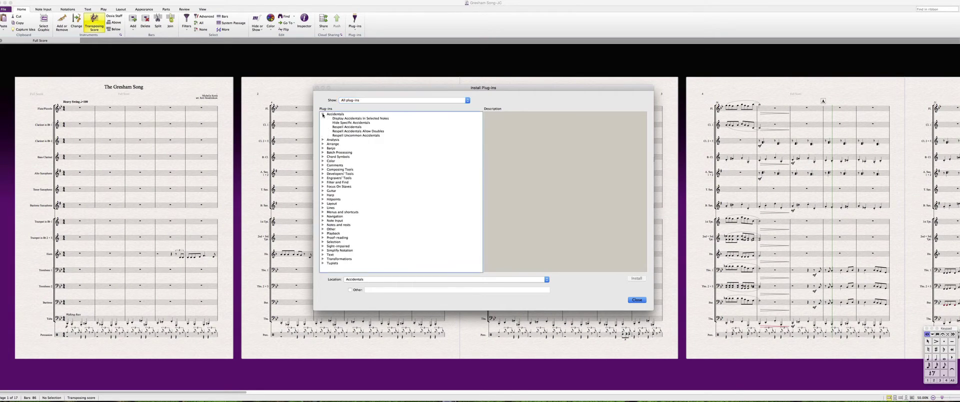
{"action": "left_click", "coordinate": [344, 119]}
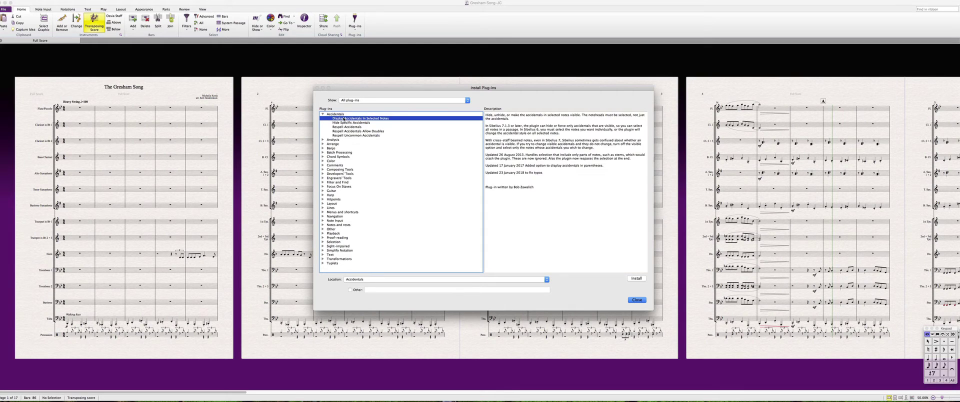
{"action": "left_click", "coordinate": [344, 123]}
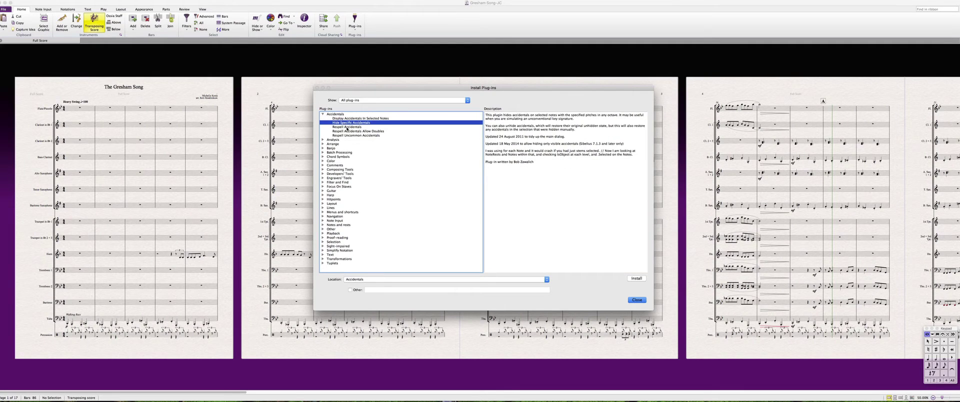
{"action": "left_click", "coordinate": [346, 126]}
{"action": "left_click", "coordinate": [323, 115]}
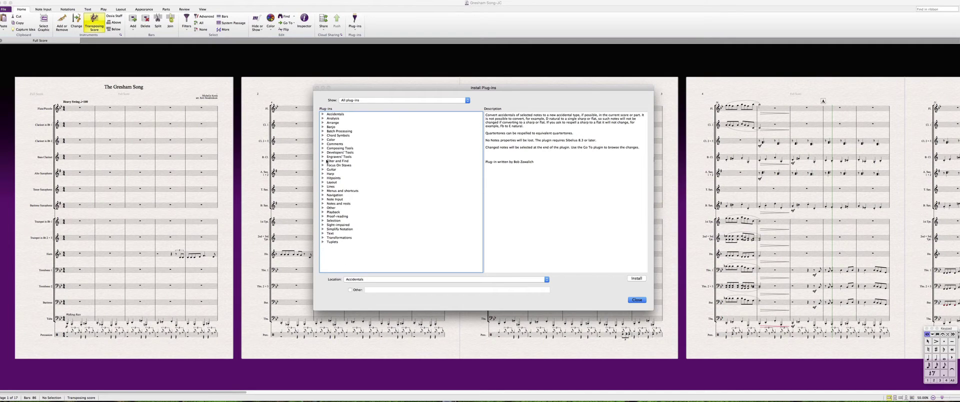
Step: Expand the Other category and scroll down through its plug-ins
{"action": "left_click", "coordinate": [322, 208]}
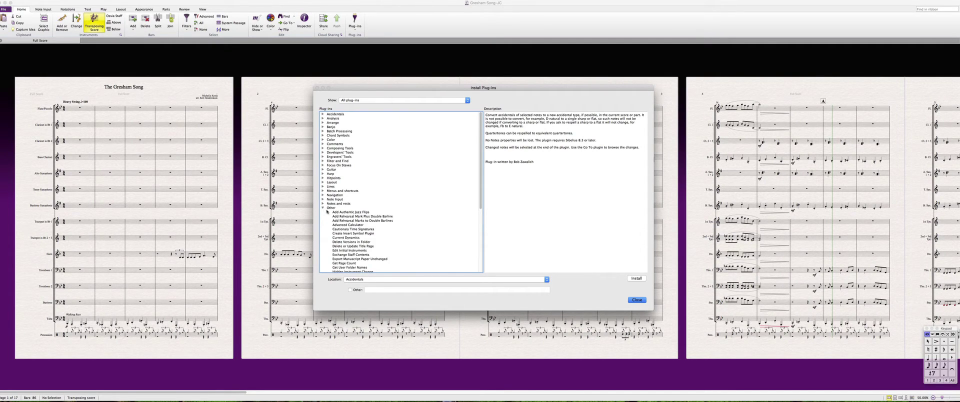
{"action": "scroll", "coordinate": [342, 212], "scroll_direction": "down", "scroll_amount": 3}
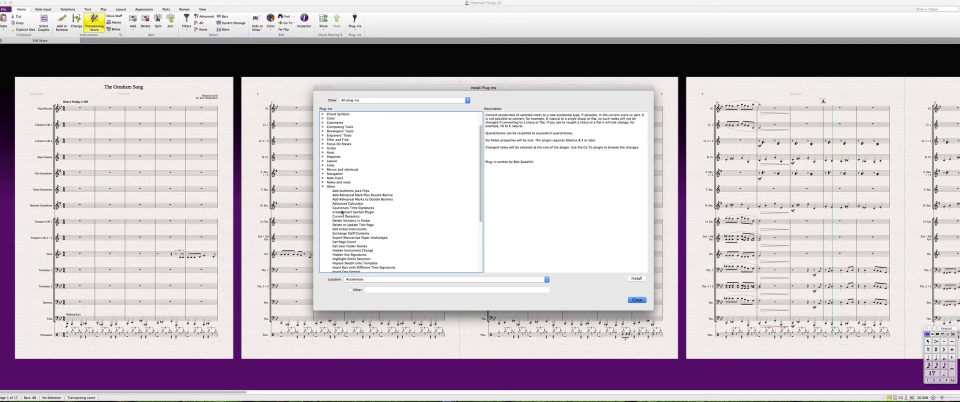
{"action": "scroll", "coordinate": [345, 223], "scroll_direction": "down", "scroll_amount": 2}
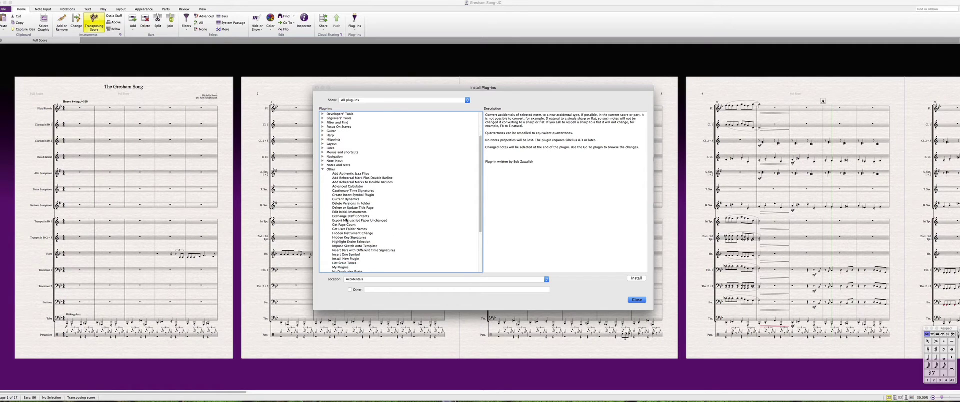
Step: Read the Impose Sketch onto Template description, then close the installer
{"action": "left_click", "coordinate": [348, 246]}
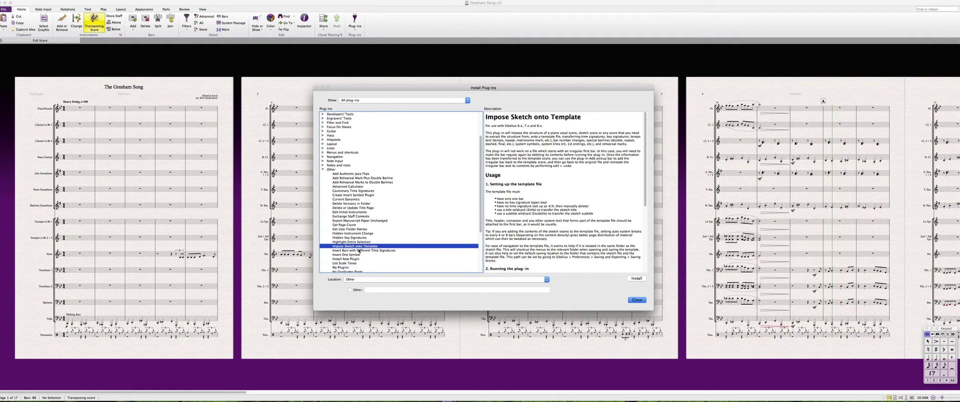
{"action": "mouse_move", "coordinate": [645, 129]}
{"action": "left_mouse_down"}
{"action": "mouse_move", "coordinate": [638, 197]}
{"action": "mouse_move", "coordinate": [641, 127]}
{"action": "left_mouse_up"}
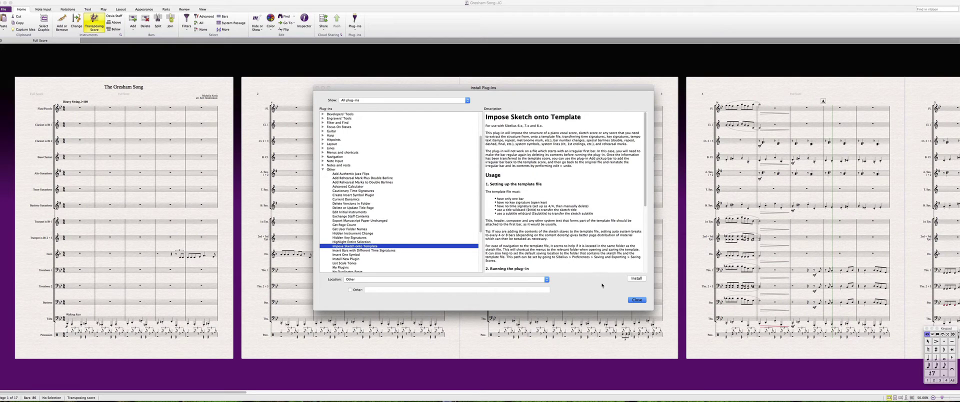
{"action": "left_click", "coordinate": [637, 300]}
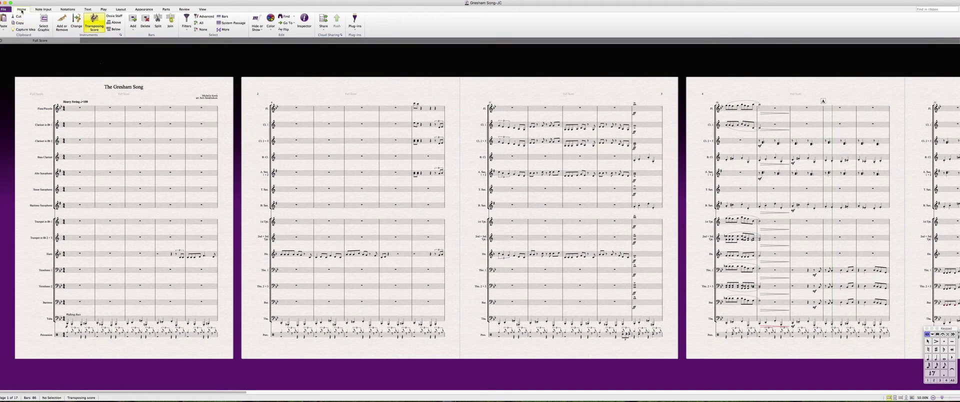
Step: Run Impose Sketch onto Template from the Home tab's Plug-ins menu
{"action": "left_click", "coordinate": [355, 25]}
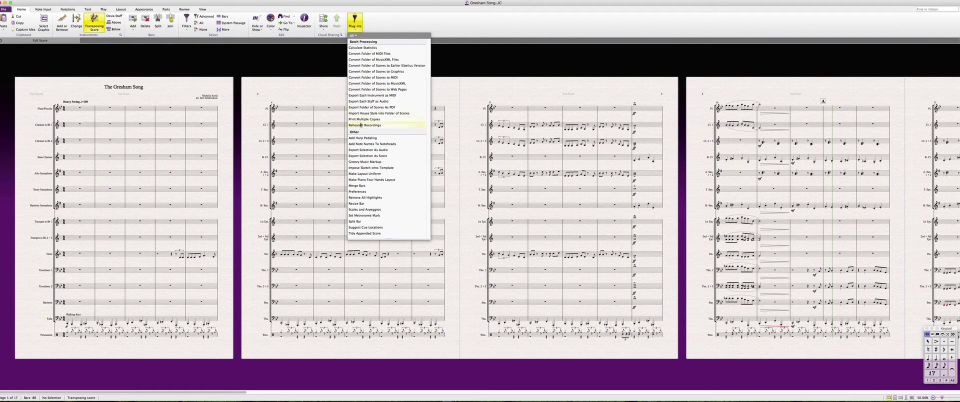
{"action": "left_click", "coordinate": [380, 168]}
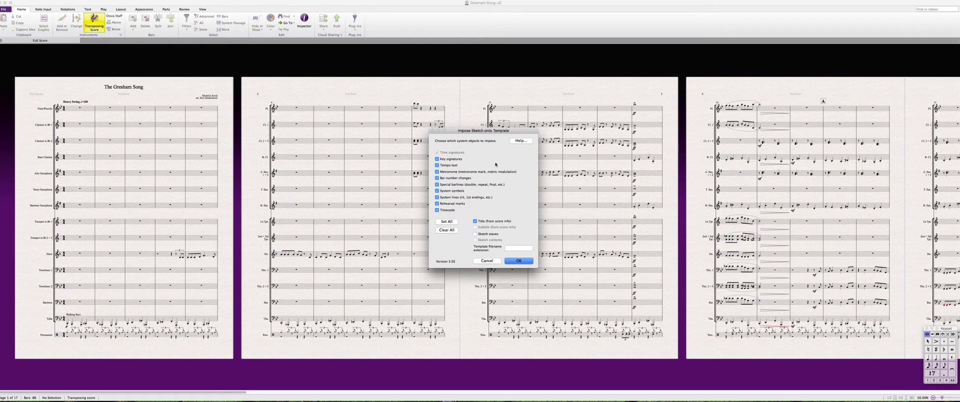
Step: Read the plug-in's help, then tick and untick Sketch staves, leaving it off
{"action": "left_click", "coordinate": [520, 141]}
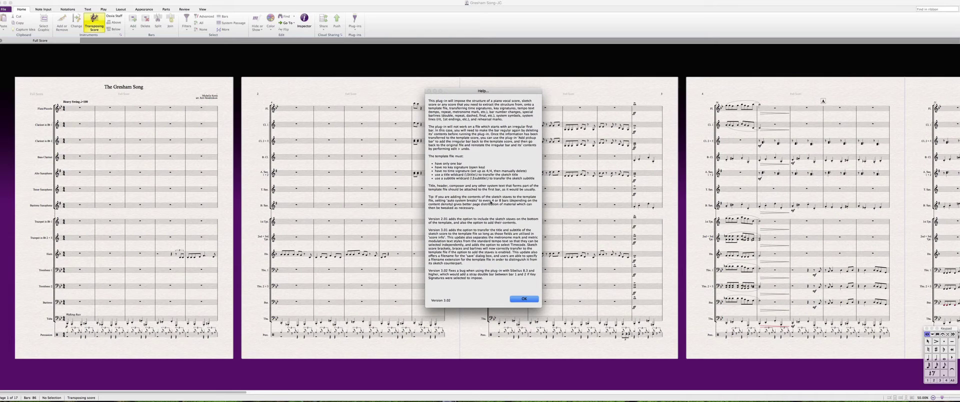
{"action": "left_click", "coordinate": [522, 298]}
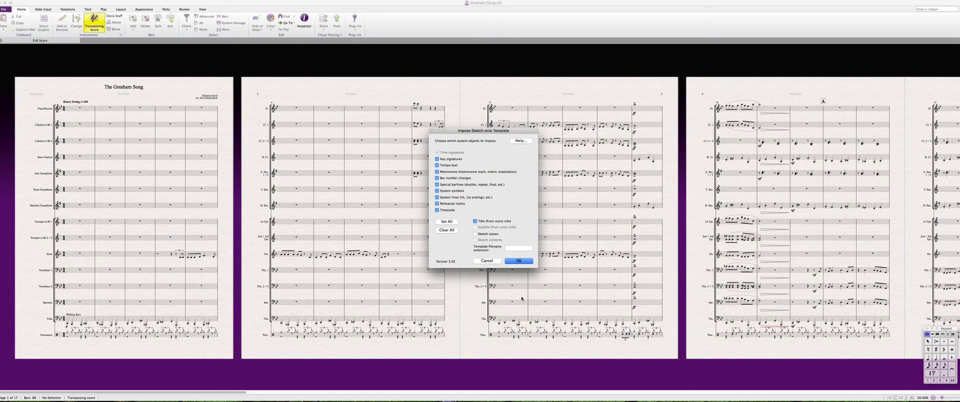
{"action": "left_click", "coordinate": [483, 234]}
{"action": "left_click", "coordinate": [475, 234]}
Step: Cancel the plug-in and open the BandX - Customized VDL template from Finder as a blank score
{"action": "left_click", "coordinate": [496, 261]}
{"action": "key", "text": "super+Tab"}
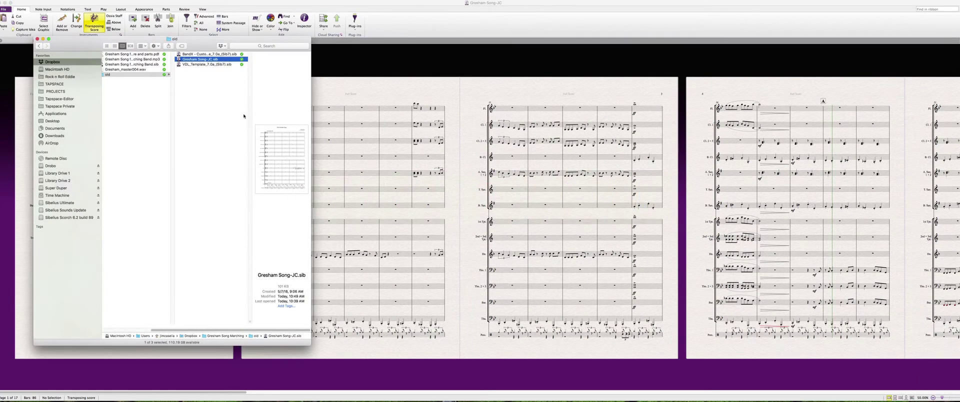
{"action": "left_click", "coordinate": [196, 64]}
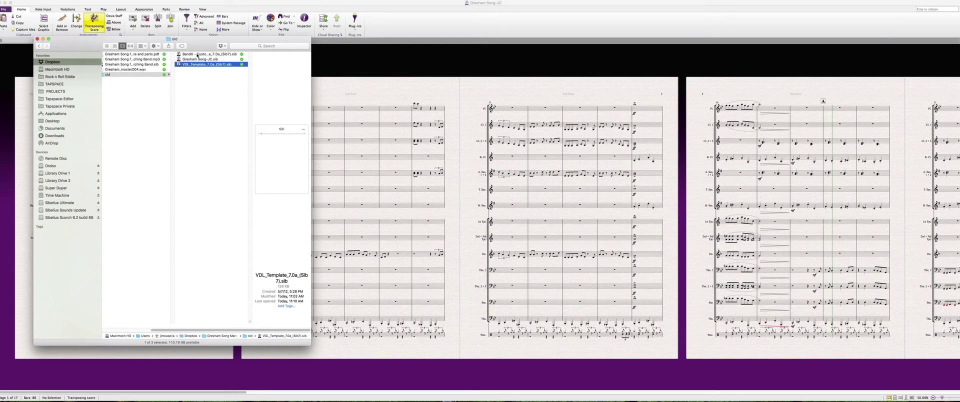
{"action": "left_click", "coordinate": [198, 54]}
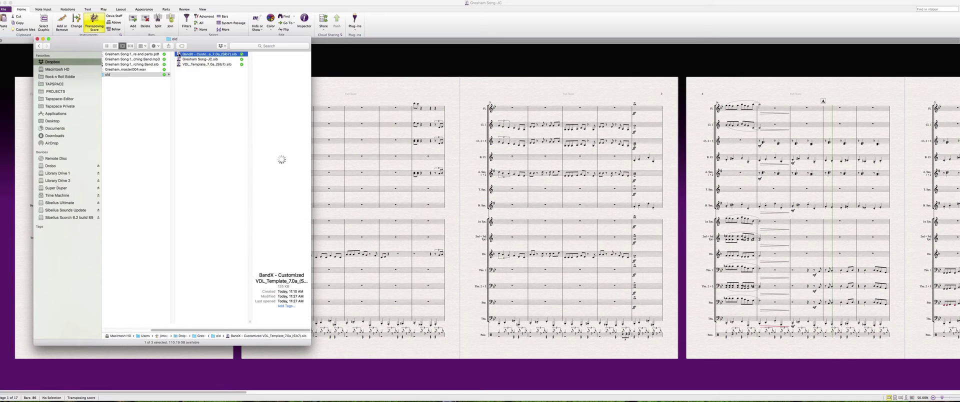
{"action": "left_click", "coordinate": [323, 122]}
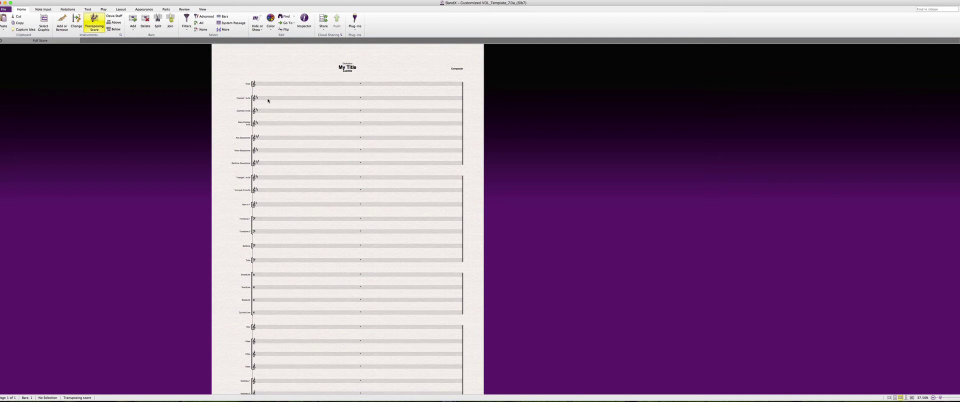
{"action": "scroll", "coordinate": [268, 107], "scroll_direction": "down", "scroll_amount": 1}
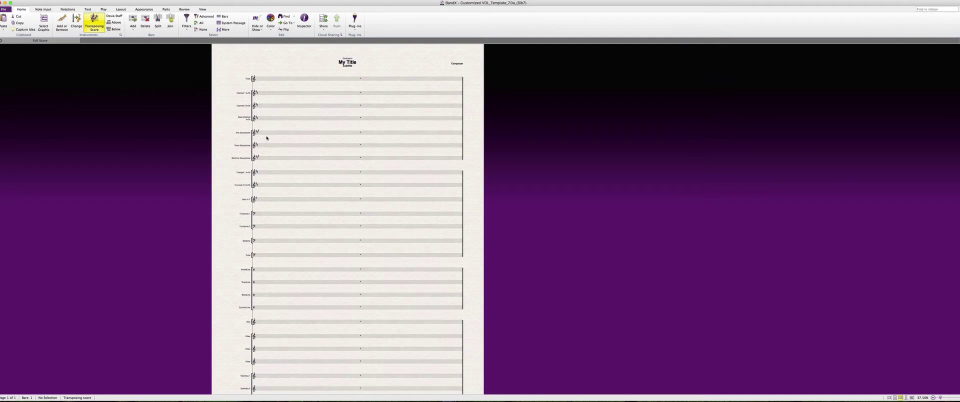
{"action": "scroll", "coordinate": [268, 141], "scroll_direction": "down", "scroll_amount": 5}
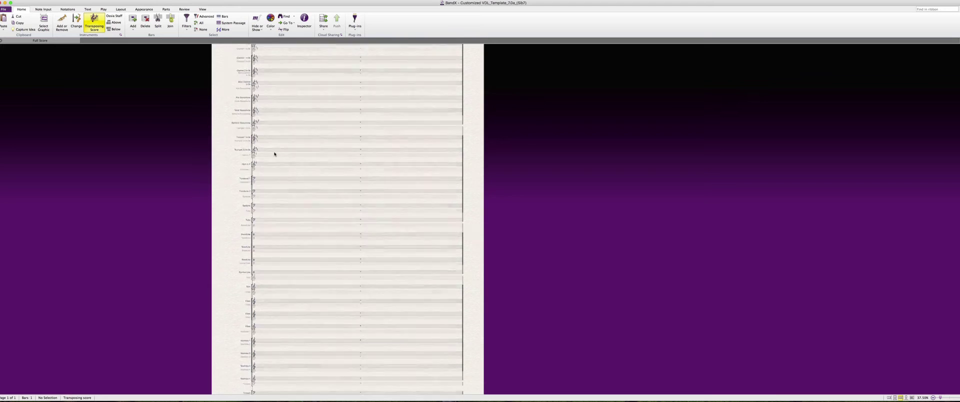
{"action": "scroll", "coordinate": [275, 150], "scroll_direction": "down", "scroll_amount": 1}
{"action": "scroll", "coordinate": [279, 141], "scroll_direction": "up", "scroll_amount": 1}
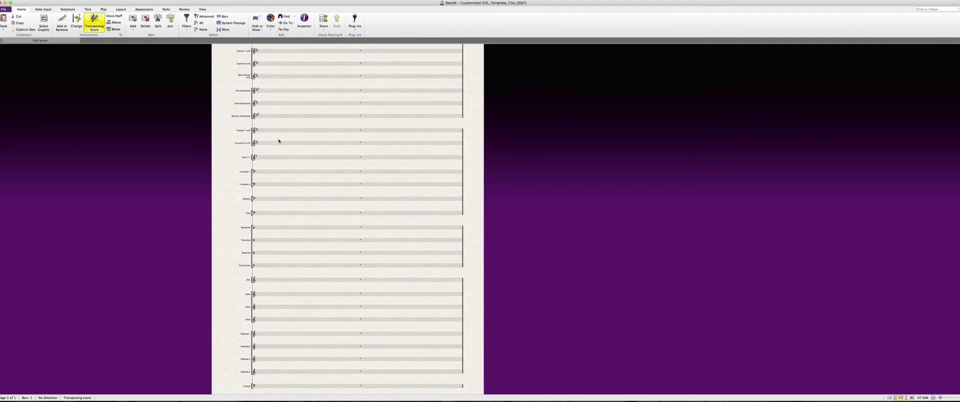
{"action": "scroll", "coordinate": [282, 141], "scroll_direction": "up", "scroll_amount": 1}
{"action": "scroll", "coordinate": [282, 142], "scroll_direction": "up", "scroll_amount": 4}
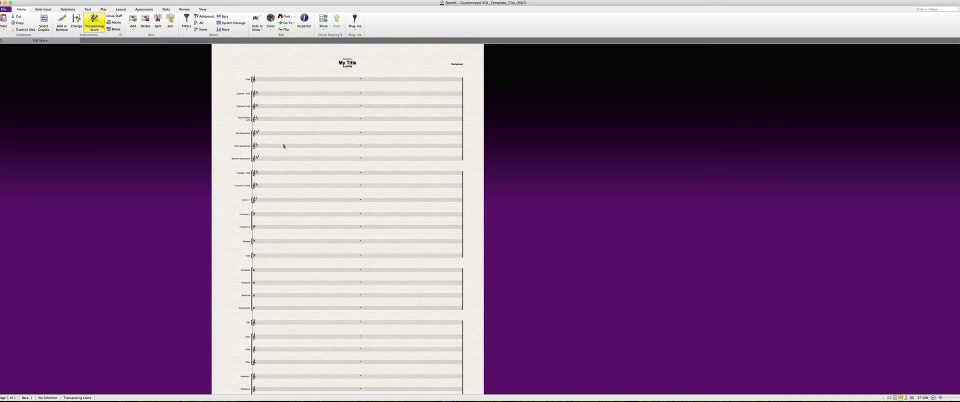
{"action": "left_click", "coordinate": [275, 270]}
{"action": "left_click", "coordinate": [274, 308], "text": "shift"}
{"action": "scroll", "coordinate": [279, 300], "scroll_direction": "down", "scroll_amount": 6}
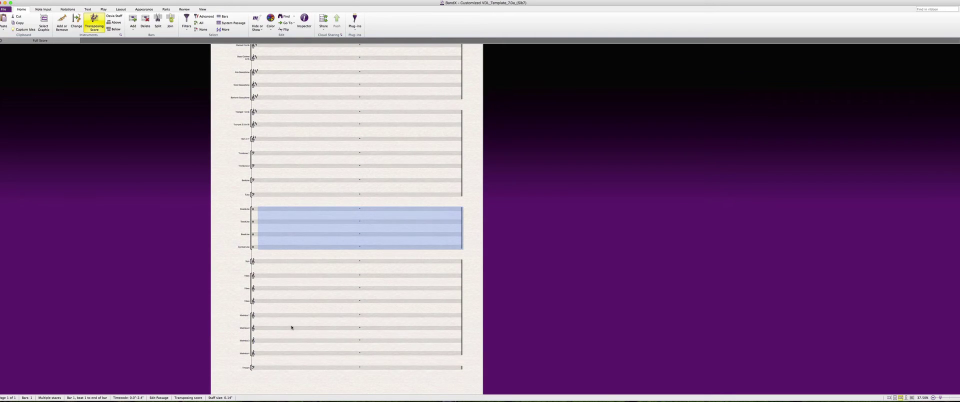
{"action": "scroll", "coordinate": [292, 325], "scroll_direction": "up", "scroll_amount": 7}
{"action": "key", "text": "Escape"}
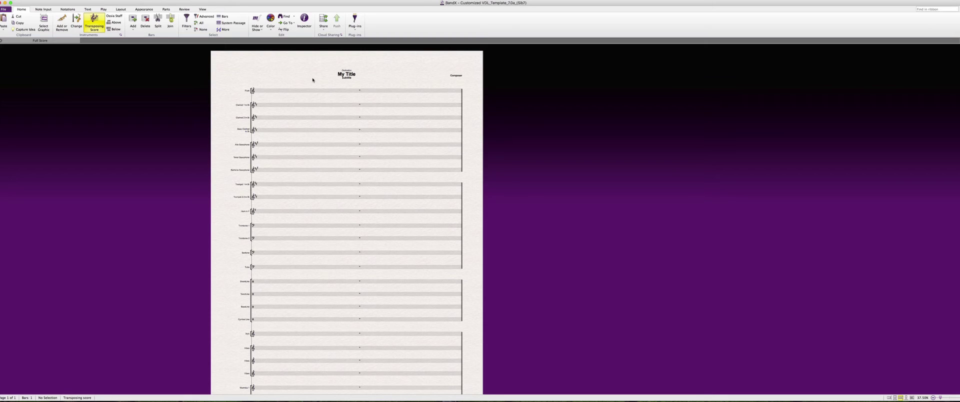
{"action": "left_click", "coordinate": [268, 91]}
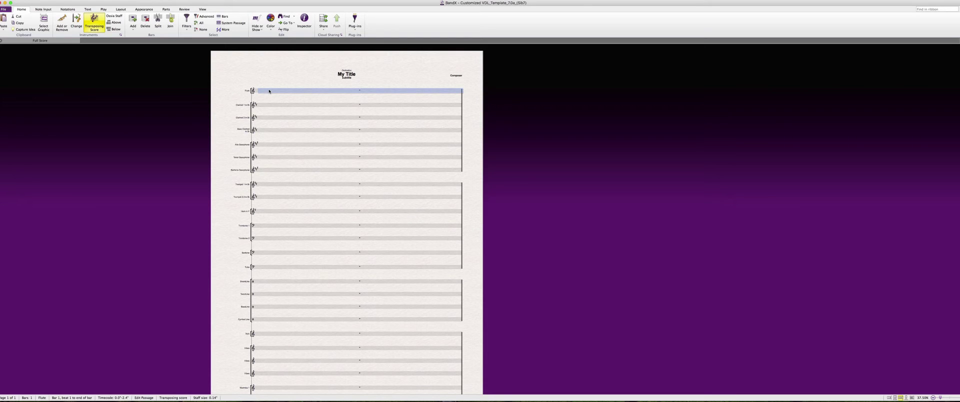
{"action": "left_click", "coordinate": [383, 85]}
{"action": "scroll", "coordinate": [373, 105], "scroll_direction": "down", "scroll_amount": 1}
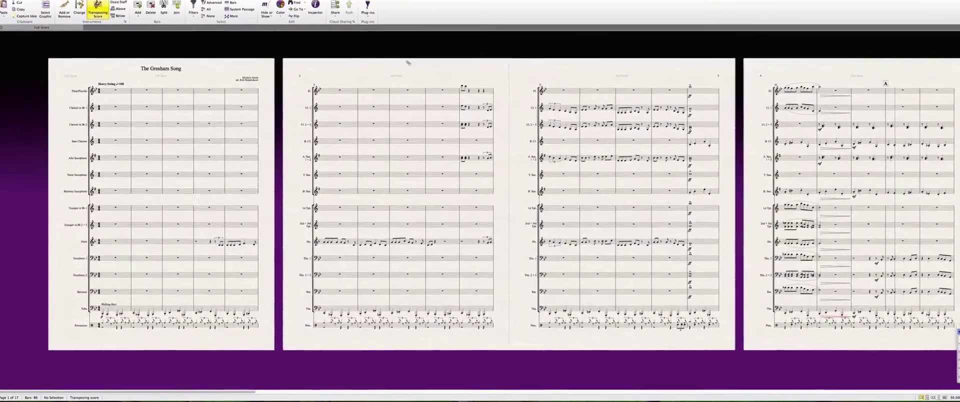
Step: Run Impose Sketch onto Template with all system objects and Title kept ticked
{"action": "left_click", "coordinate": [372, 6]}
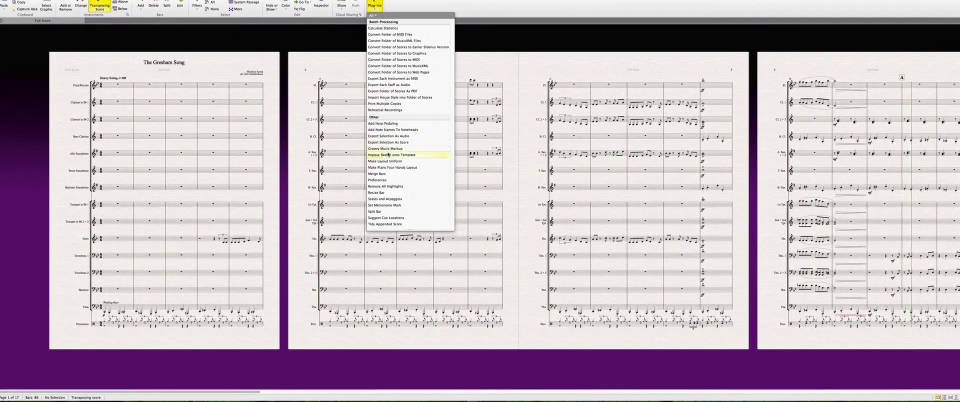
{"action": "left_click", "coordinate": [389, 155]}
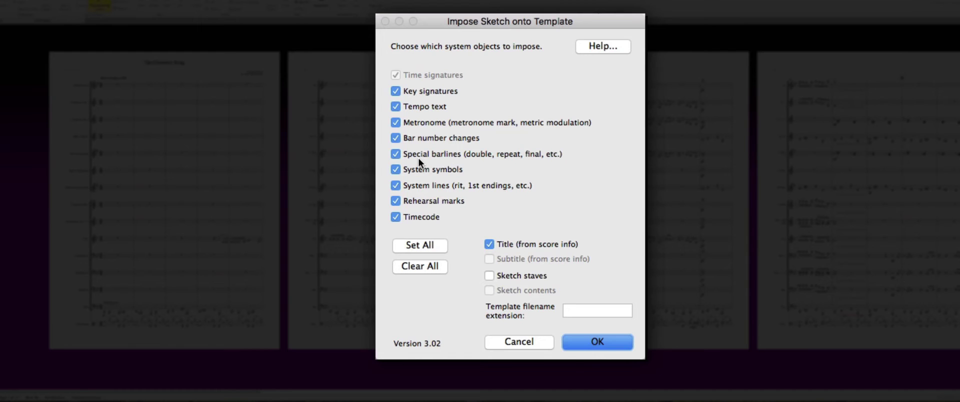
{"action": "left_click", "coordinate": [596, 342]}
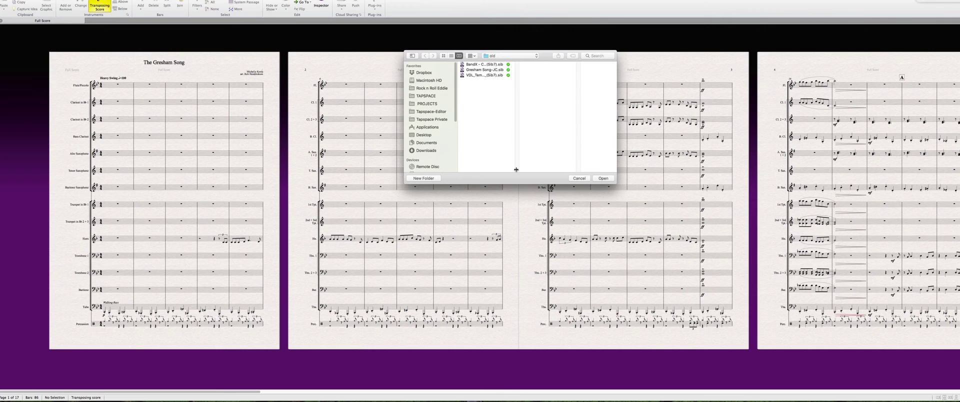
Step: Choose the BandX - Customized VDL template as the target and save it as 'My New Score'
{"action": "left_click_drag", "start_coordinate": [516, 170], "coordinate": [536, 170]}
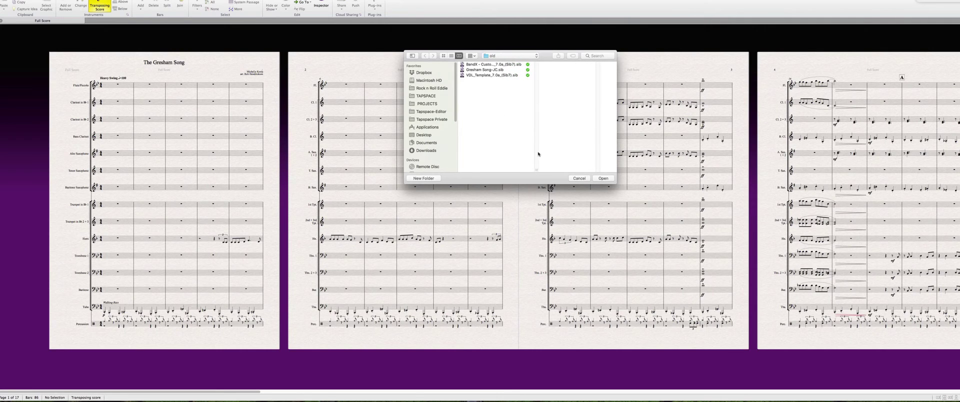
{"action": "left_click", "coordinate": [484, 64]}
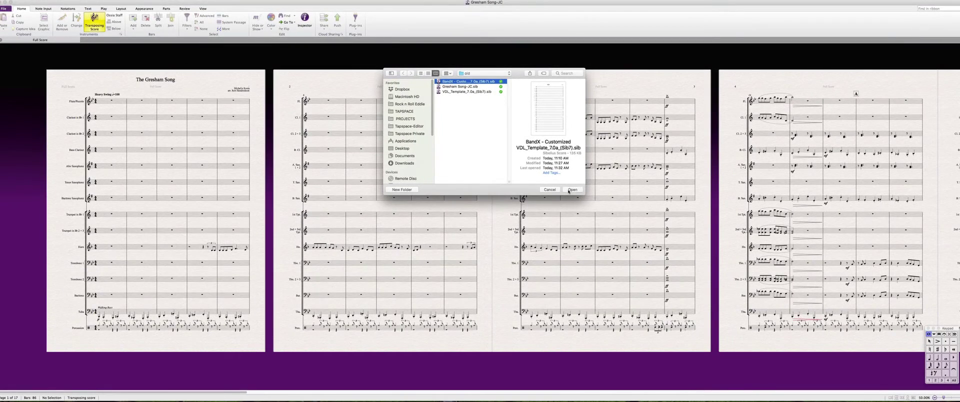
{"action": "left_click", "coordinate": [572, 190]}
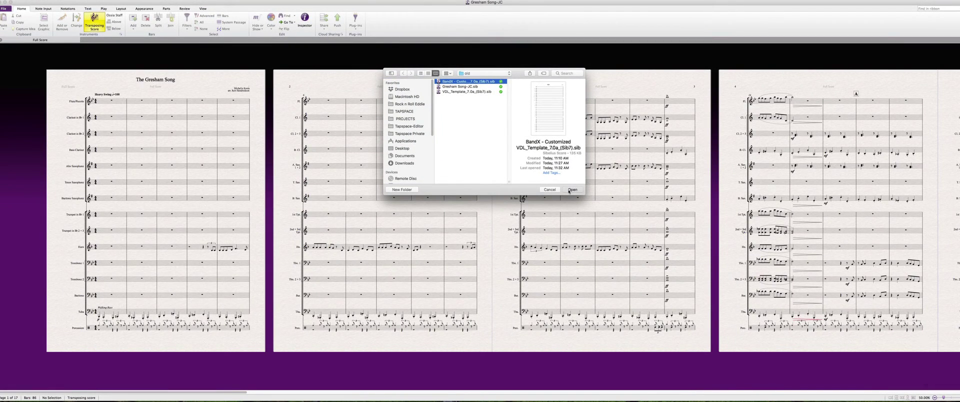
{"action": "key", "text": "super+shift+s"}
{"action": "type", "text": "My New Soc"}
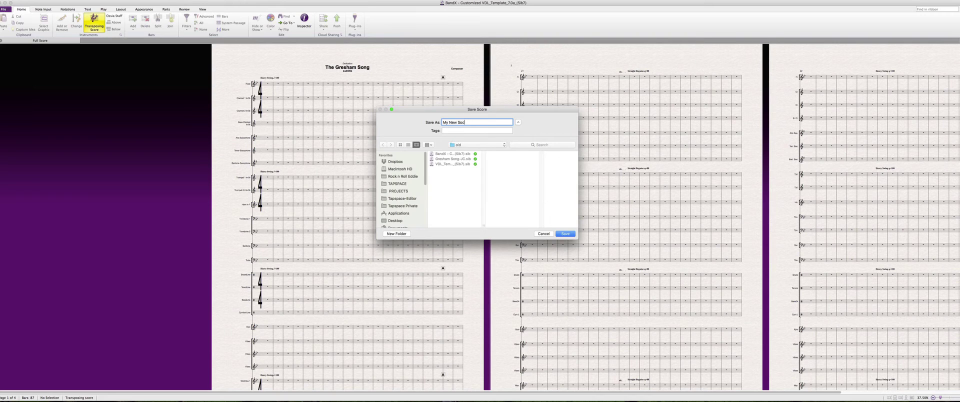
{"action": "key", "text": "BackSpace"}
{"action": "key", "text": "BackSpace"}
{"action": "type", "text": "core"}
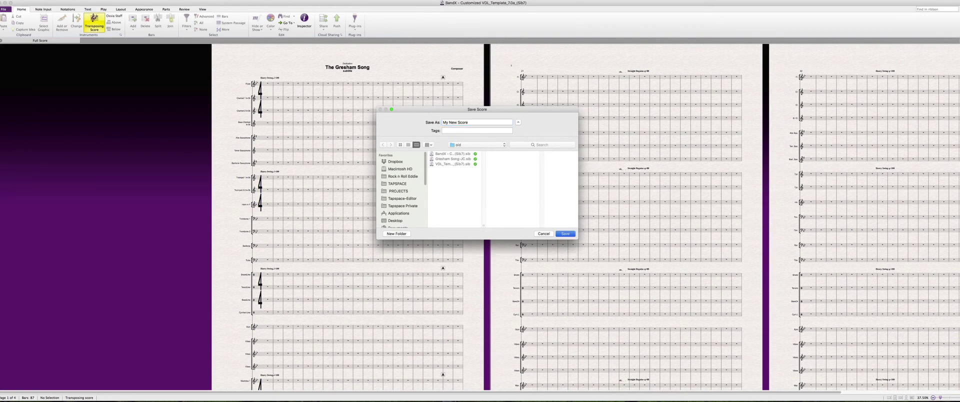
{"action": "key", "text": "Return"}
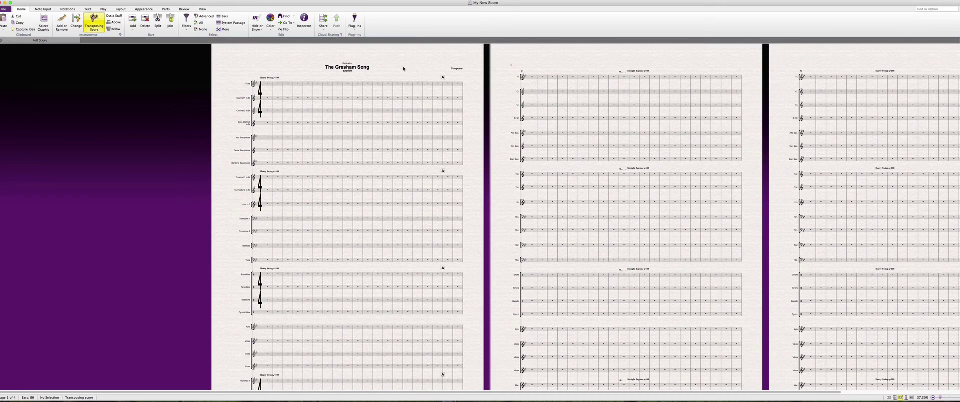
{"action": "key", "text": "i"}
{"action": "left_click", "coordinate": [401, 139]}
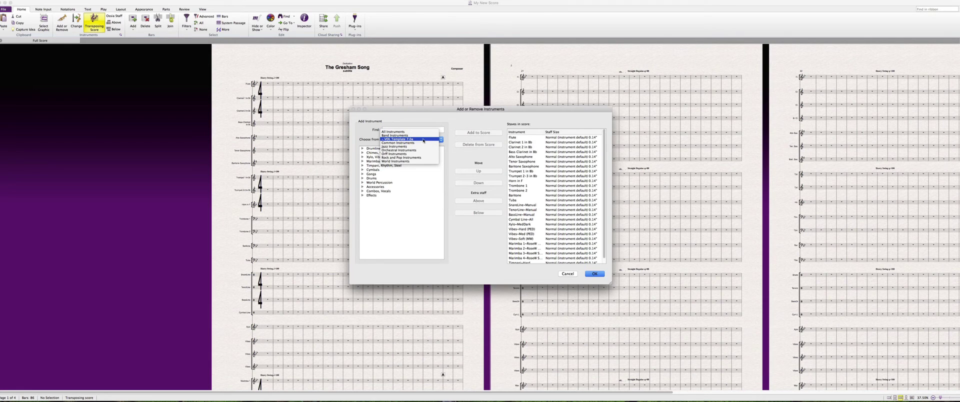
{"action": "left_click", "coordinate": [431, 140]}
{"action": "left_click", "coordinate": [560, 273]}
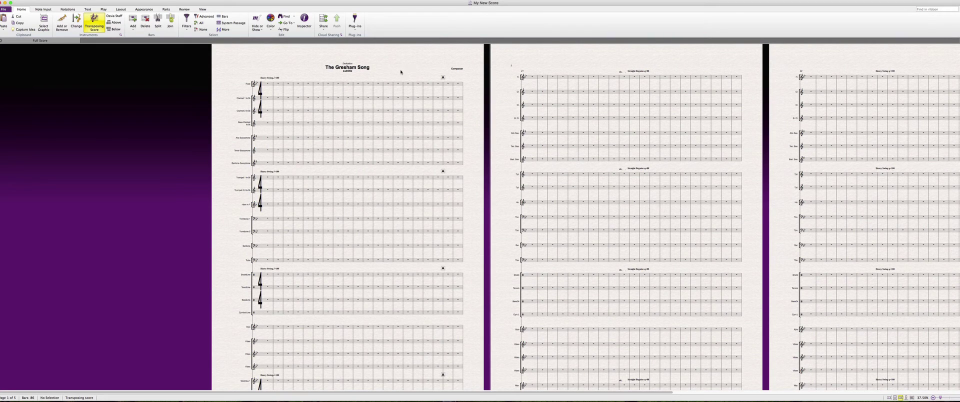
{"action": "left_click_drag", "start_coordinate": [400, 71], "coordinate": [191, 82]}
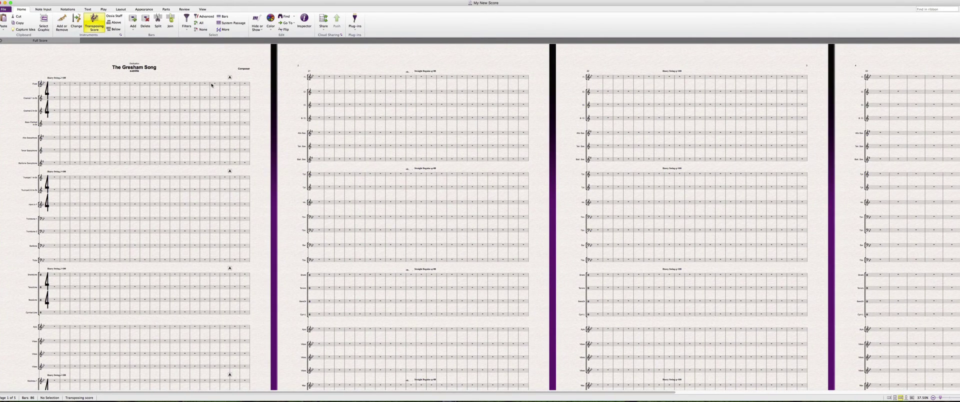
Step: On page 2, replace the q in the Straight Beguine tempo with a quarter-note symbol
{"action": "left_click", "coordinate": [56, 77]}
{"action": "key", "text": "super+equal"}
{"action": "key", "text": "super+equal"}
{"action": "key", "text": "super+equal"}
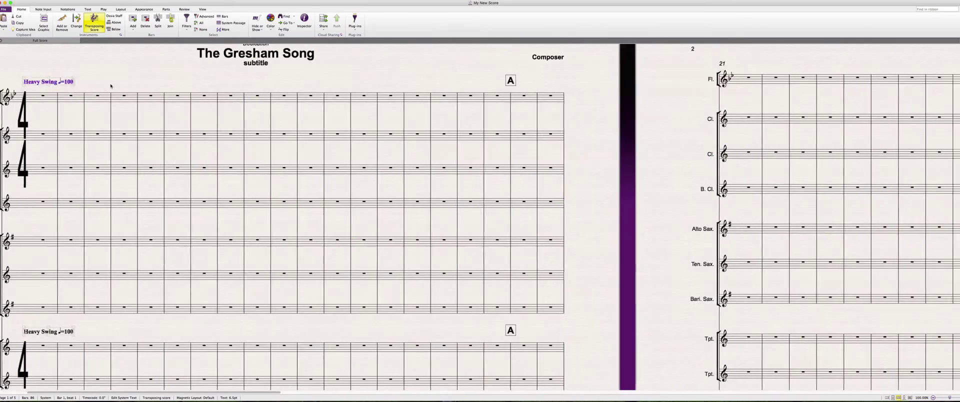
{"action": "key", "text": "Page_Down"}
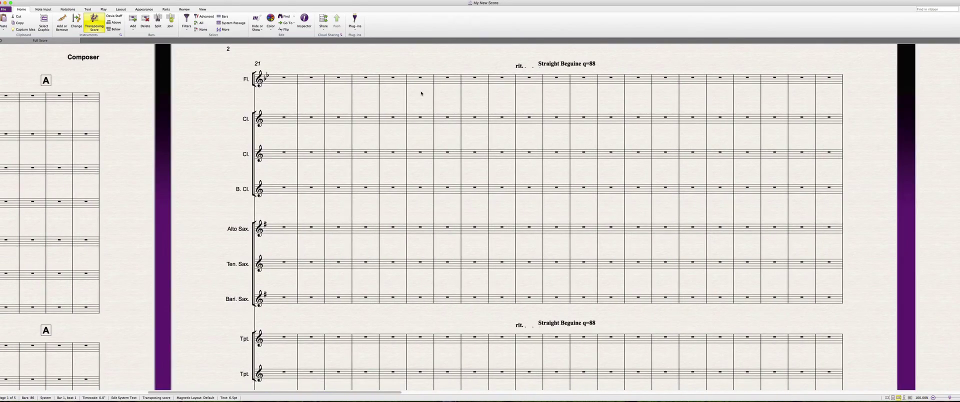
{"action": "left_click", "coordinate": [532, 80]}
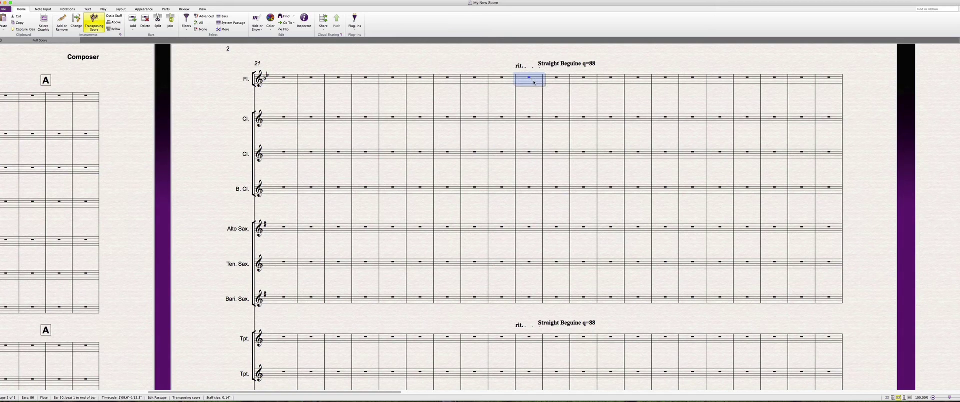
{"action": "left_click", "coordinate": [568, 64]}
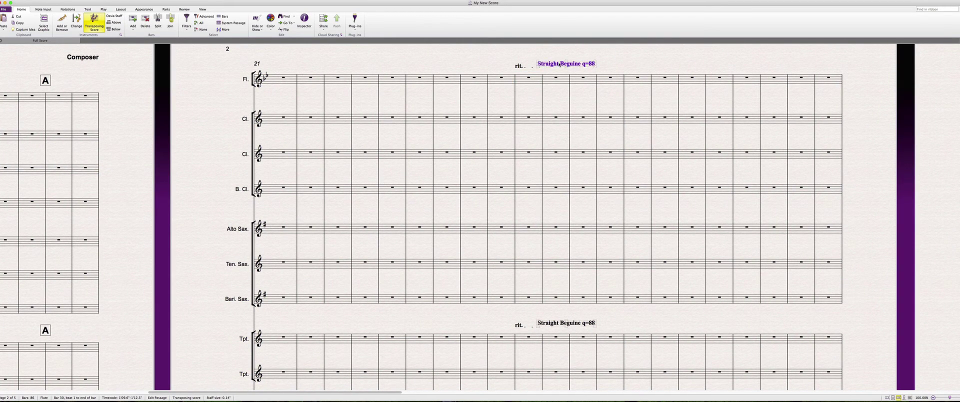
{"action": "key", "text": "Return"}
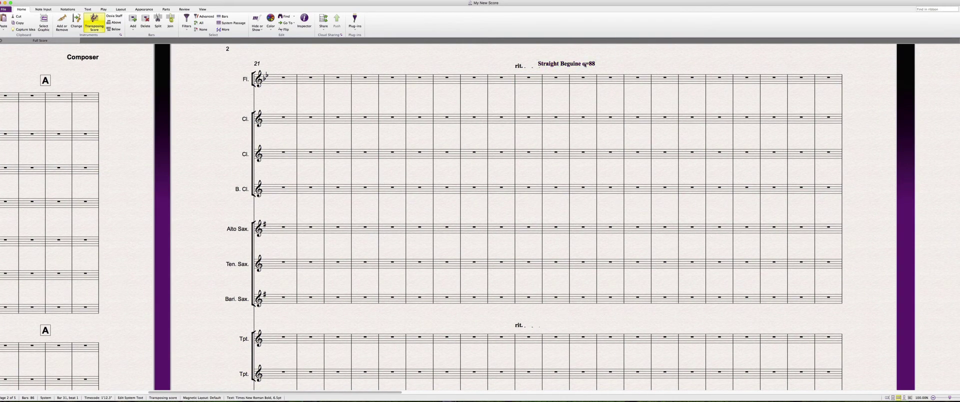
{"action": "left_click_drag", "start_coordinate": [584, 65], "coordinate": [583, 65]}
{"action": "key", "text": "BackSpace"}
{"action": "right_click", "coordinate": [583, 65]}
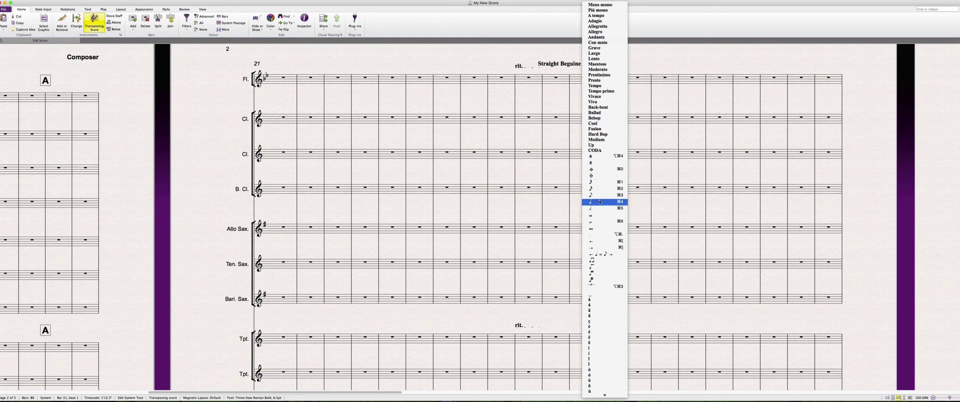
{"action": "left_click", "coordinate": [599, 191]}
{"action": "left_click", "coordinate": [611, 58]}
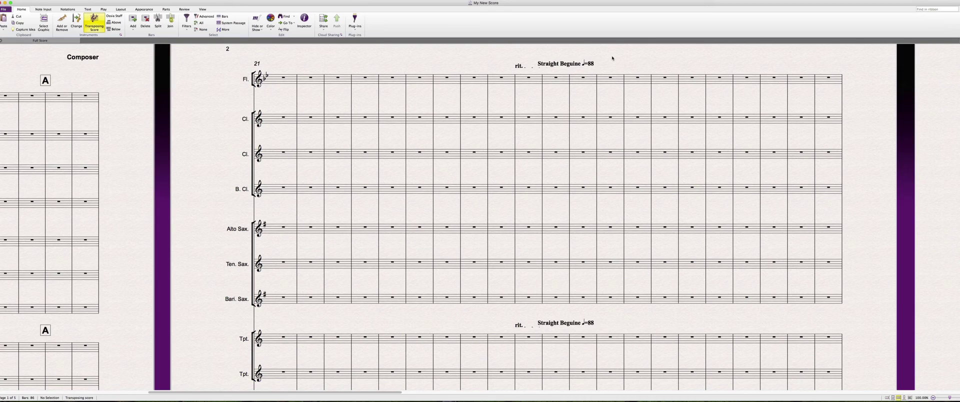
Step: Scroll across and zoom out to check the ♩=88 marking over two pages
{"action": "scroll", "coordinate": [611, 58], "scroll_direction": "right", "scroll_amount": 10}
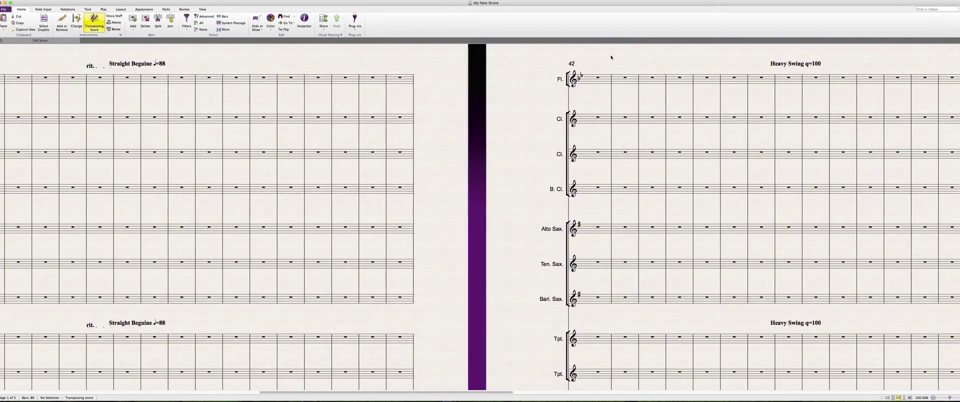
{"action": "scroll", "coordinate": [610, 58], "scroll_direction": "right", "scroll_amount": 10}
{"action": "scroll", "coordinate": [611, 57], "scroll_direction": "right", "scroll_amount": 15}
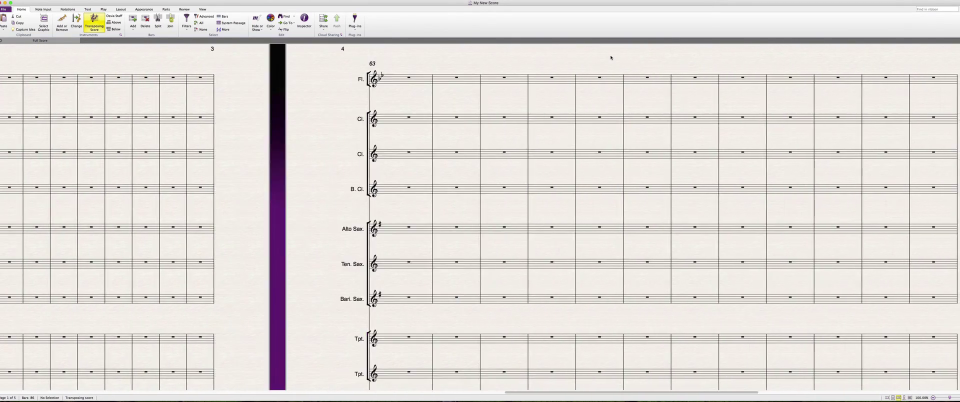
{"action": "scroll", "coordinate": [610, 57], "scroll_direction": "right", "scroll_amount": 5}
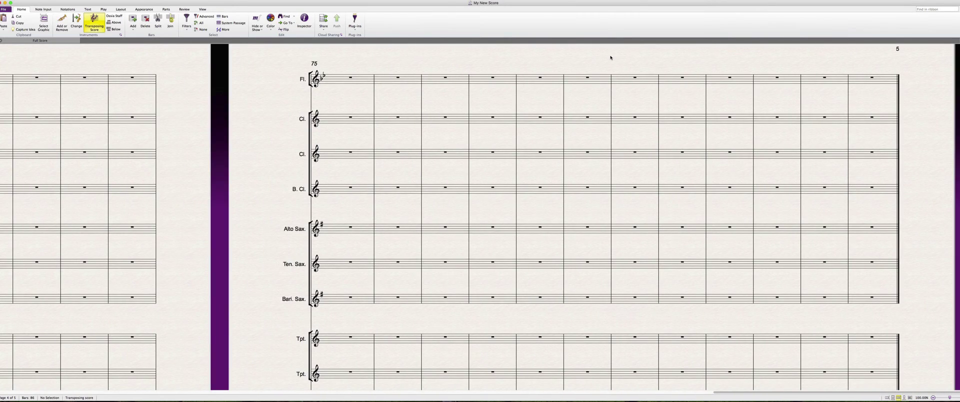
{"action": "key", "text": "super+minus"}
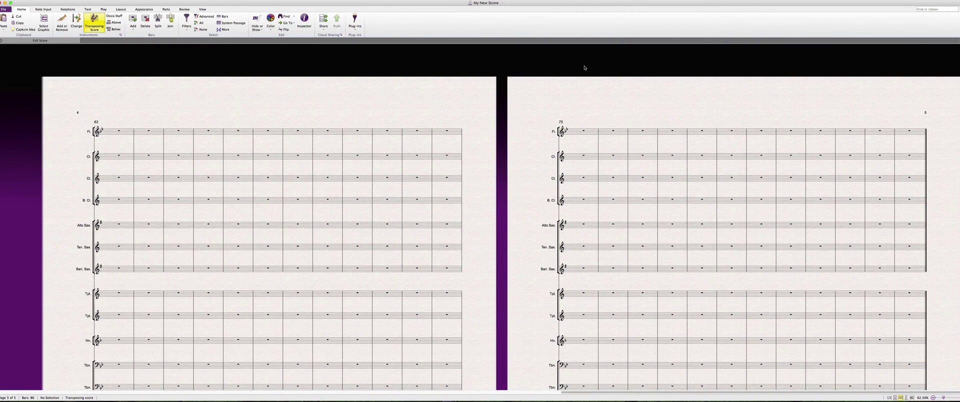
{"action": "scroll", "coordinate": [584, 68], "scroll_direction": "left", "scroll_amount": 12}
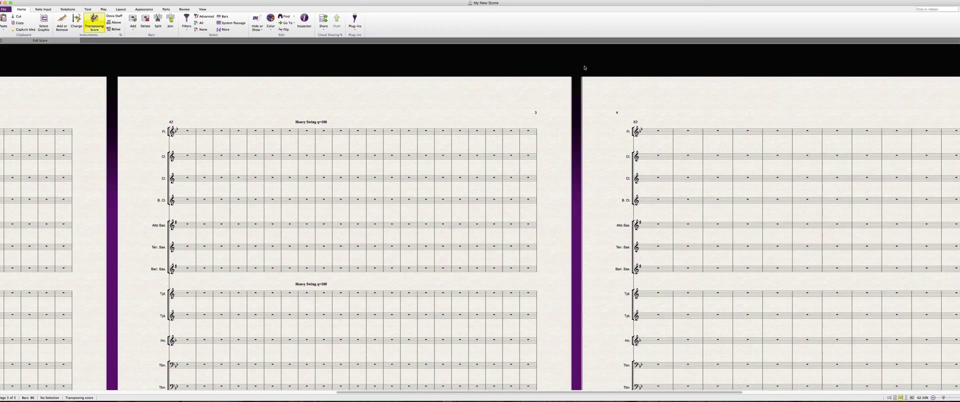
Step: In Gresham Song-JC, select the Flute/Piccolo through Tuba staves across the whole score
{"action": "key", "text": "super+grave"}
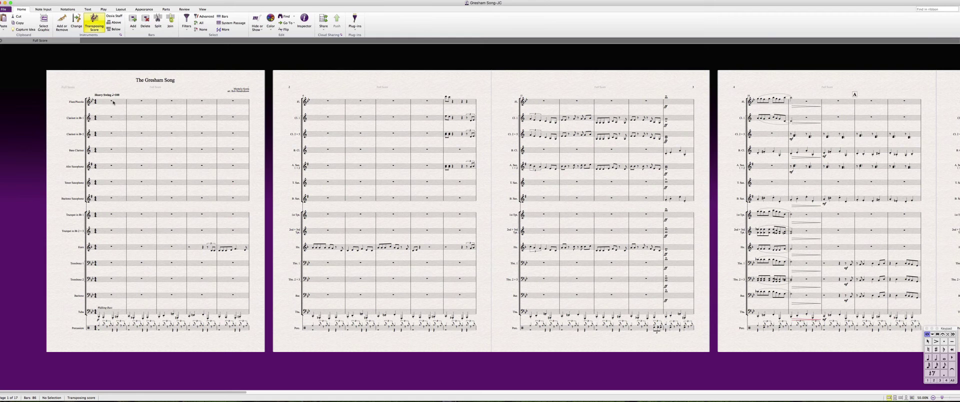
{"action": "key", "text": "super+grave"}
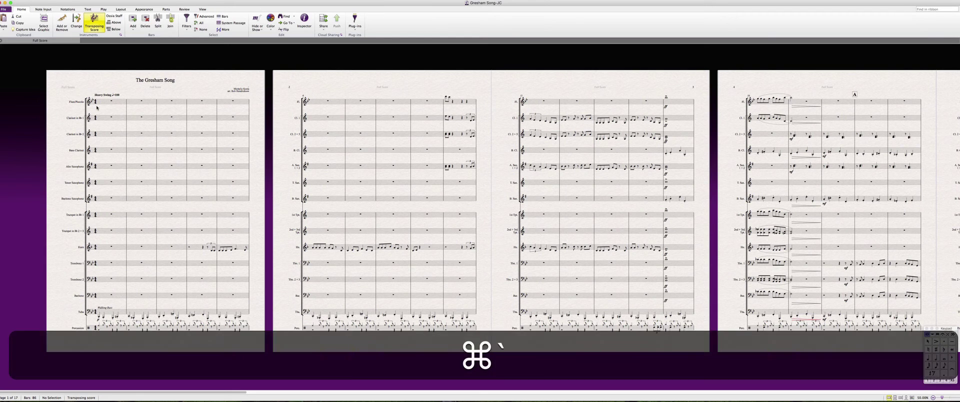
{"action": "key", "text": "super+grave"}
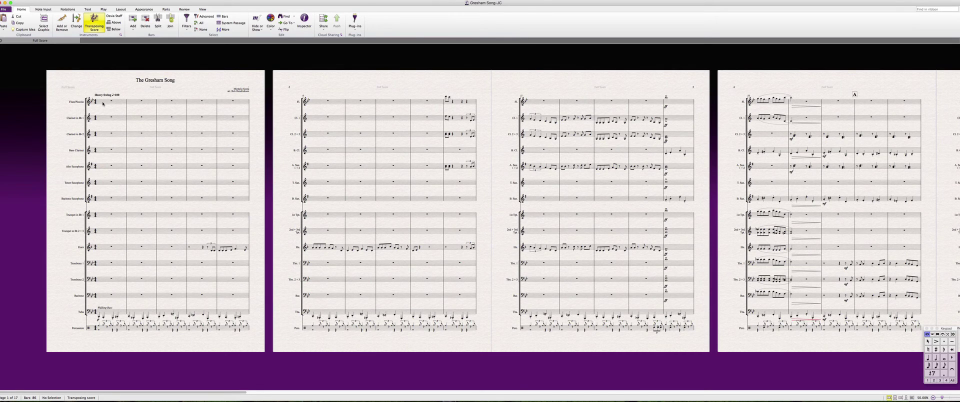
{"action": "triple_click", "coordinate": [103, 104]}
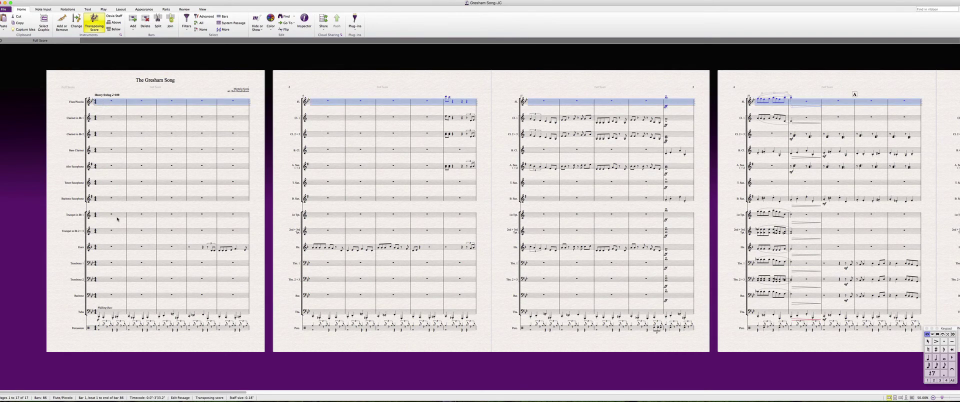
{"action": "left_click", "coordinate": [110, 313], "text": "shift"}
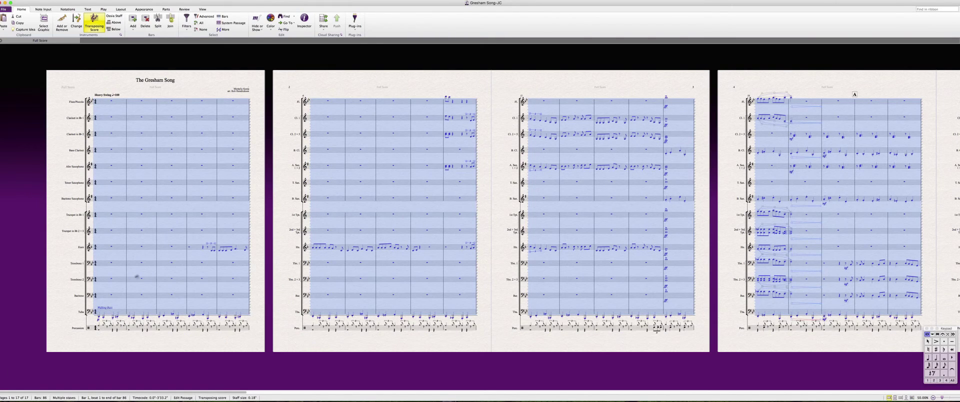
{"action": "triple_click", "coordinate": [138, 105]}
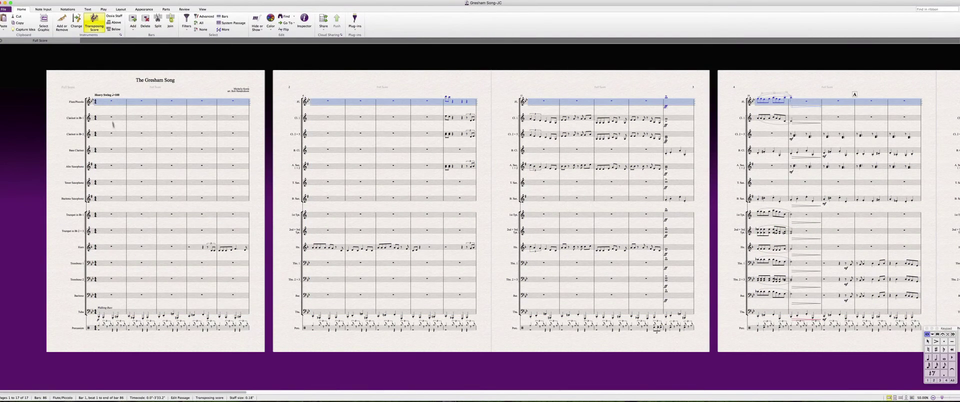
{"action": "key", "text": "shift"}
{"action": "left_click", "coordinate": [121, 313], "text": "shift"}
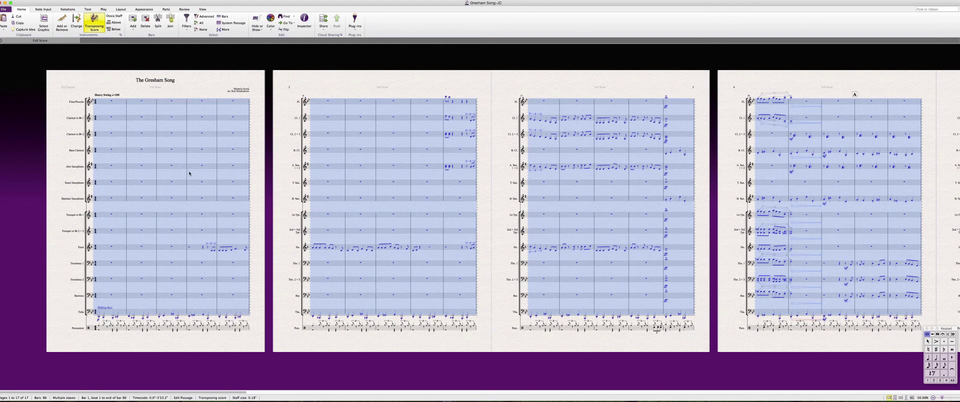
Step: Copy the selected wind staves and return to My New Score
{"action": "scroll", "coordinate": [188, 172], "scroll_direction": "right", "scroll_amount": 10}
{"action": "scroll", "coordinate": [189, 172], "scroll_direction": "right", "scroll_amount": 20}
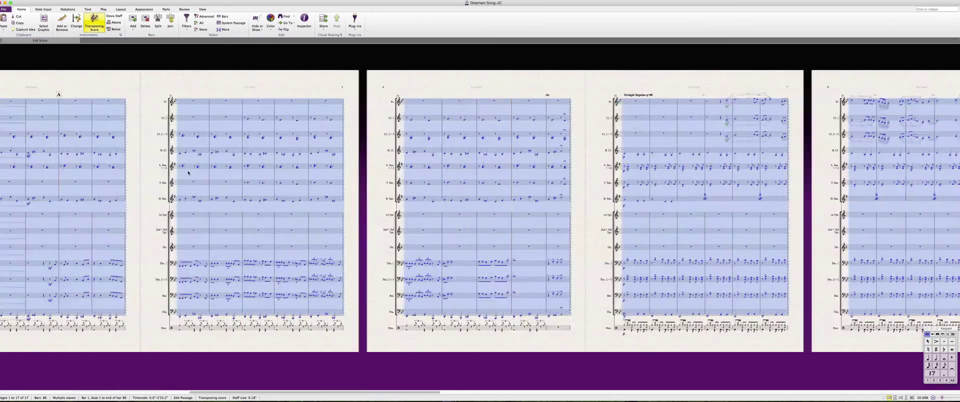
{"action": "scroll", "coordinate": [188, 171], "scroll_direction": "right", "scroll_amount": 20}
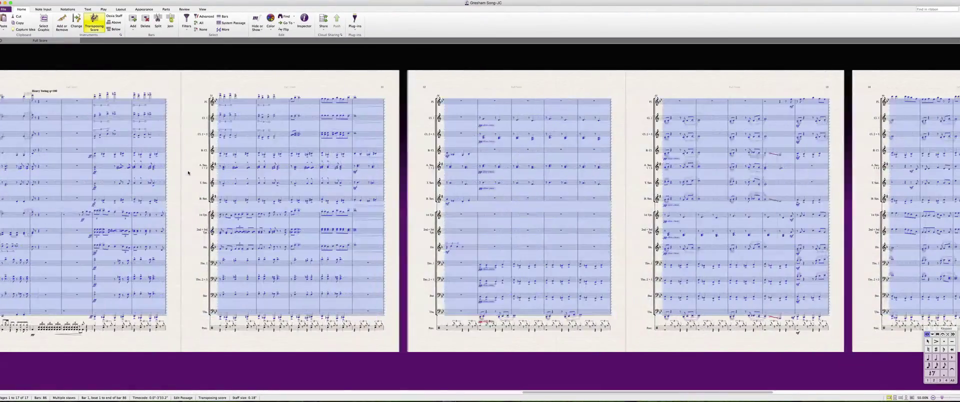
{"action": "key", "text": "super+c"}
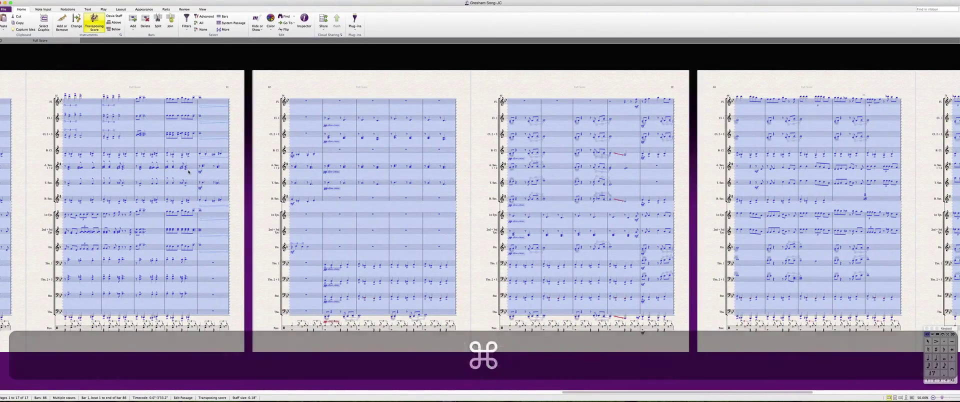
{"action": "key", "text": "super+grave"}
Step: Paste the copied Gresham Song wind and brass passage into My New Score at Flute bar 1
{"action": "scroll", "coordinate": [178, 171], "scroll_direction": "left", "scroll_amount": 10}
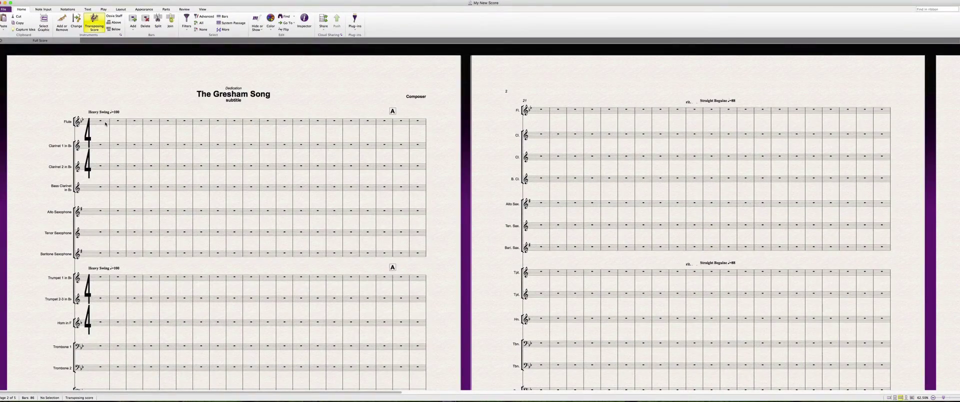
{"action": "left_click", "coordinate": [106, 123]}
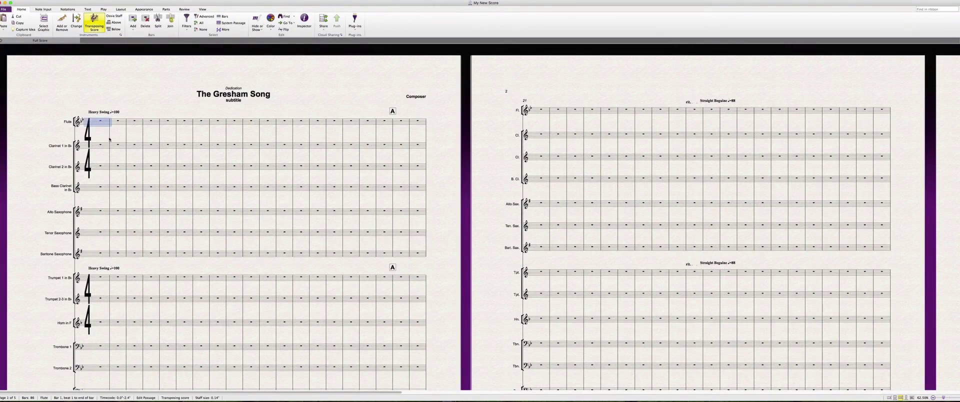
{"action": "key", "text": "super+v"}
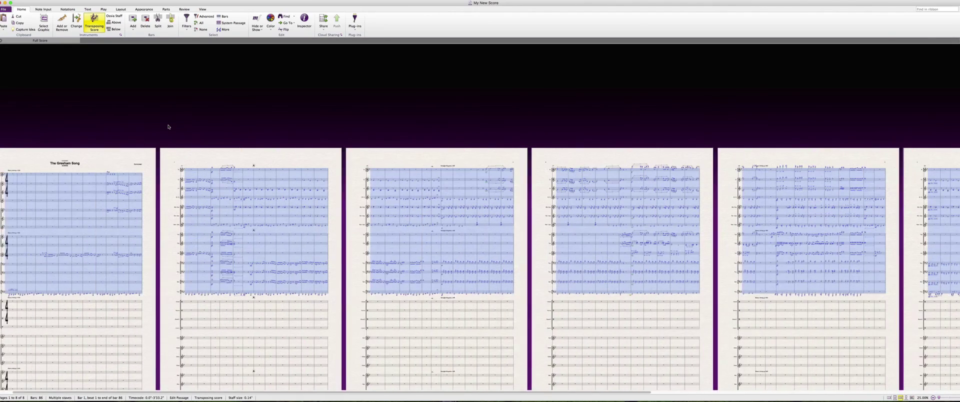
{"action": "scroll", "coordinate": [170, 127], "scroll_direction": "left", "scroll_amount": 4}
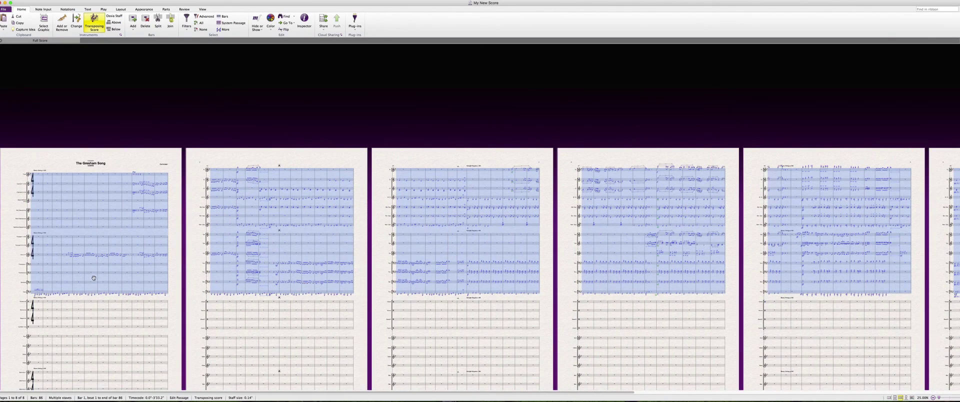